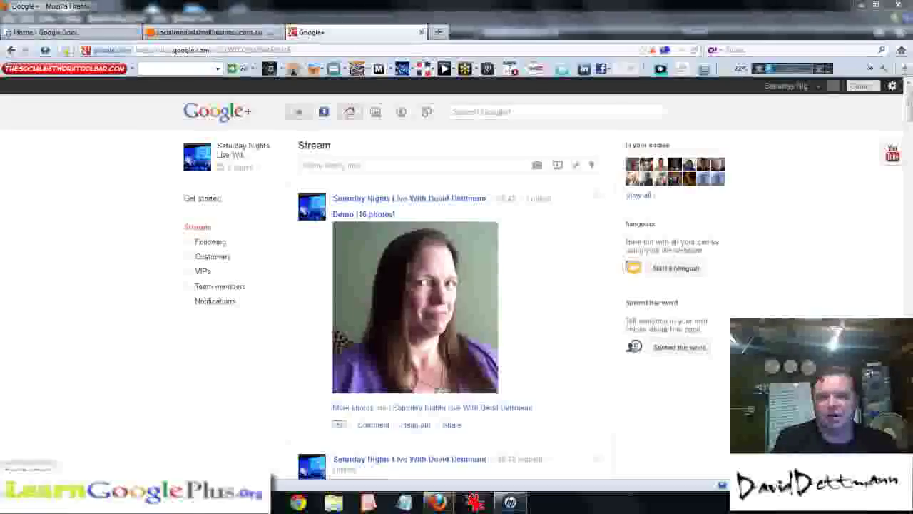
Reload the page, then filter the stream to the Following circle and skim its posts
key(F5)
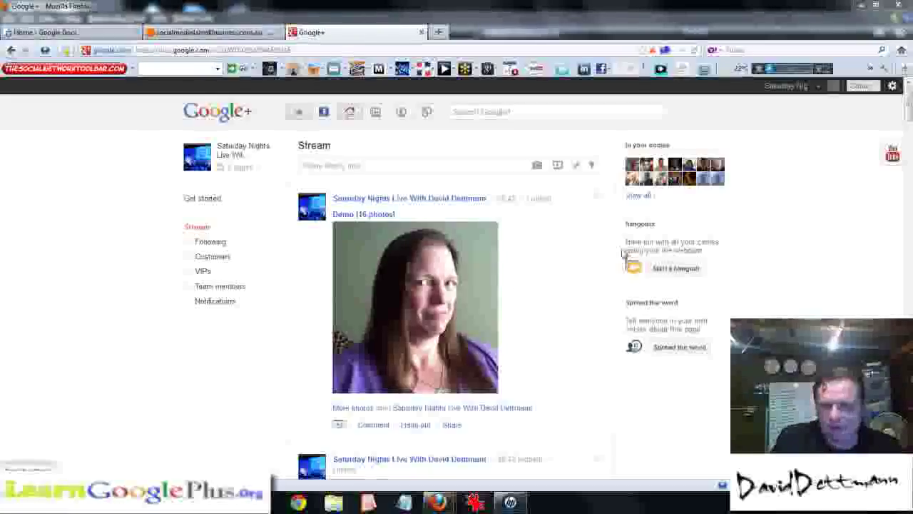
drag(909, 102, 909, 143)
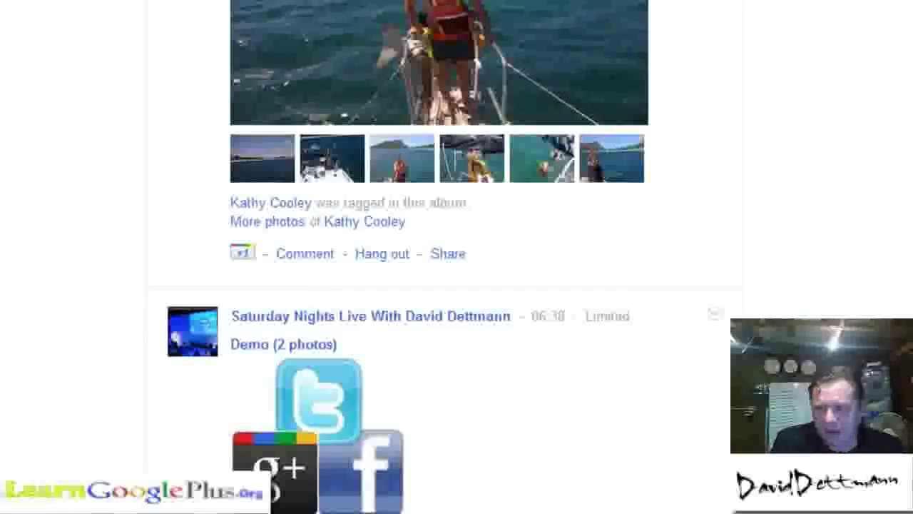
scroll(884, 121, up, 10)
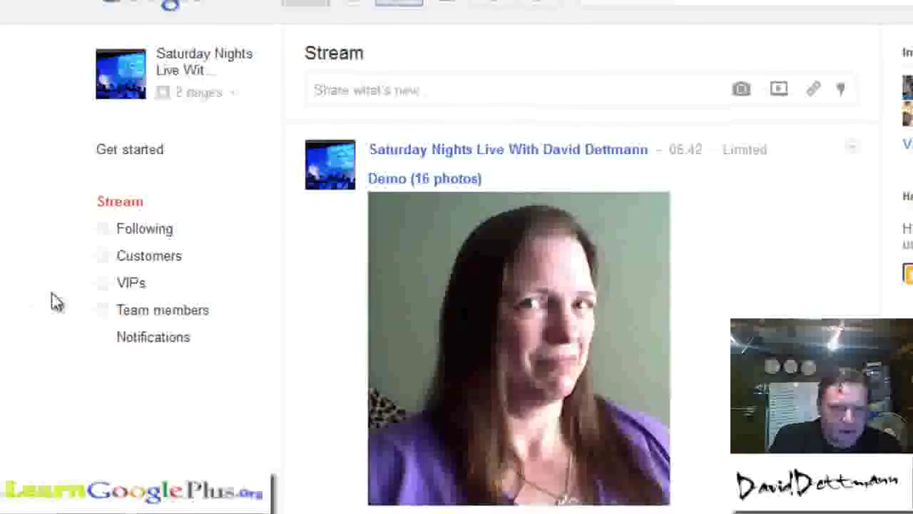
click(163, 238)
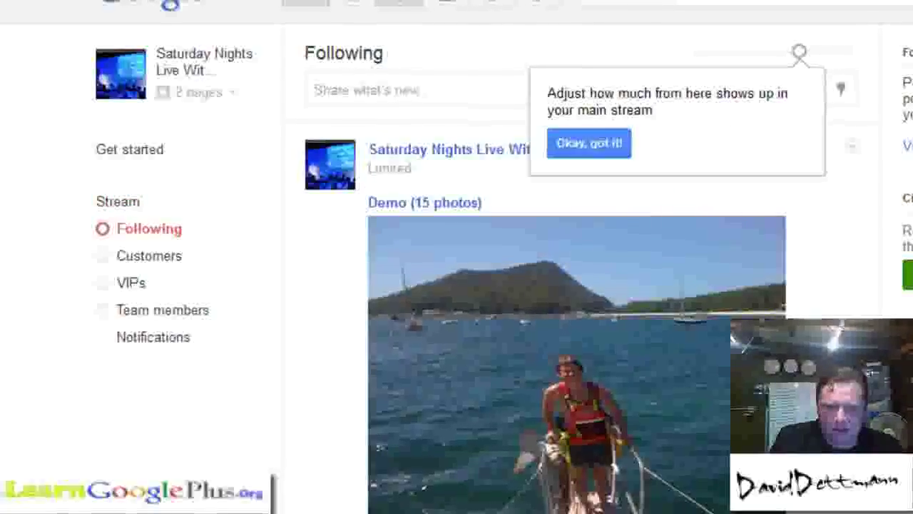
scroll(799, 53, down, 6)
scroll(457, 257, down, 4)
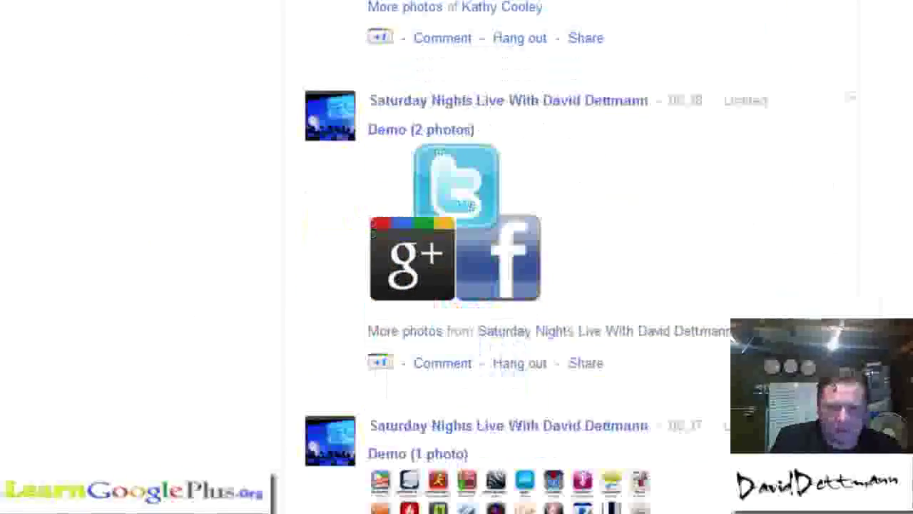
scroll(457, 256, up, 12)
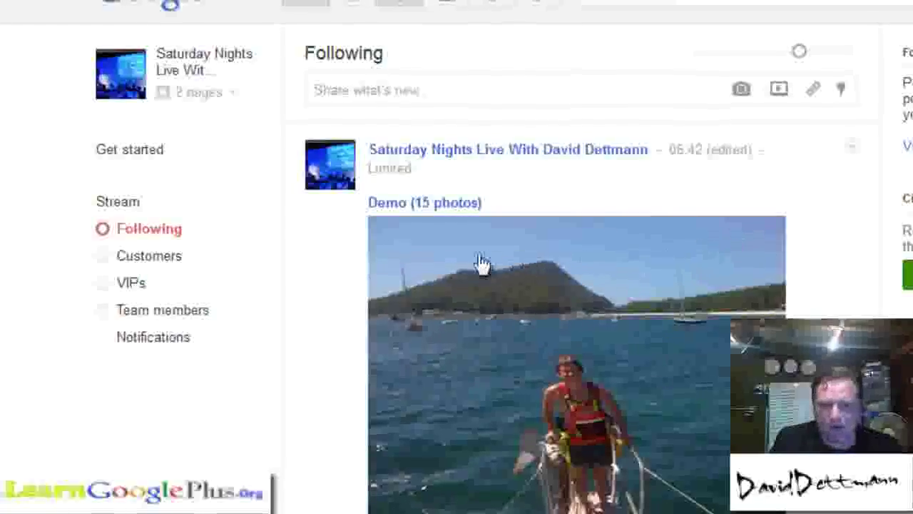
Filter the stream to the Customers circle, dismiss the stream-volume tip, and browse its posts
click(147, 258)
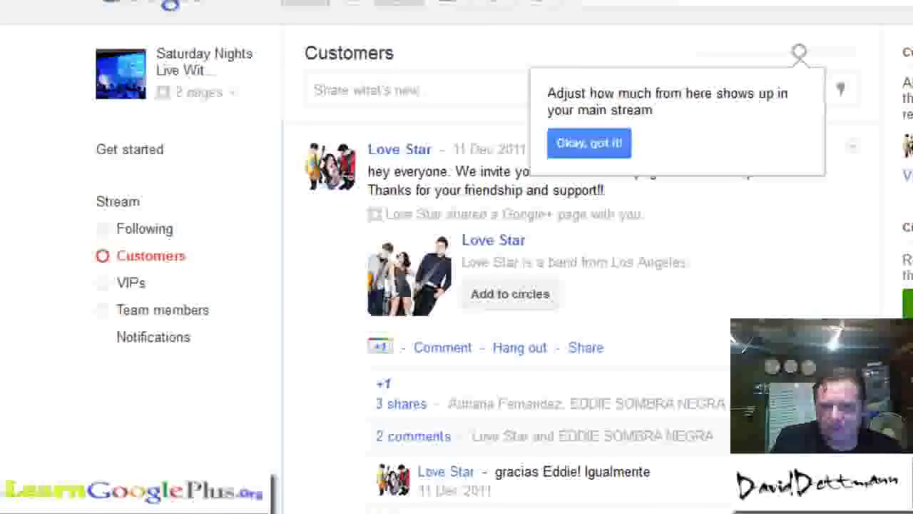
click(616, 145)
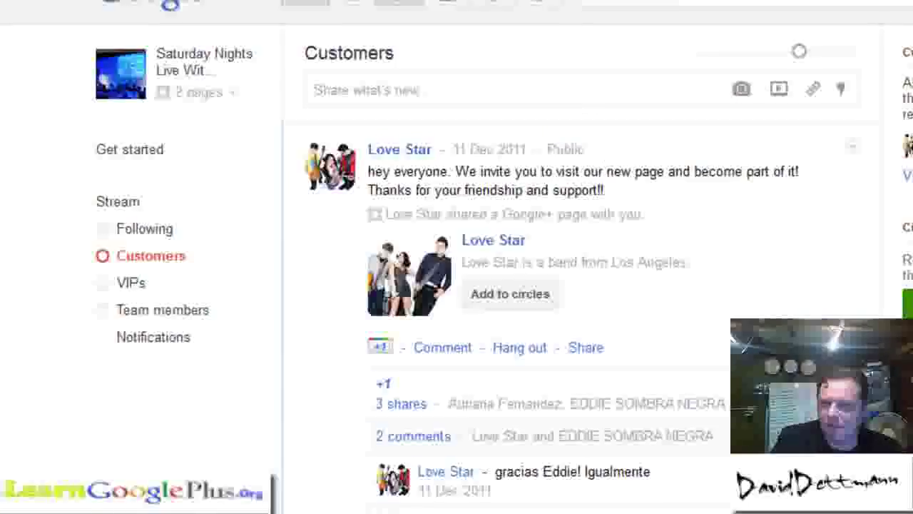
scroll(577, 285, down, 9)
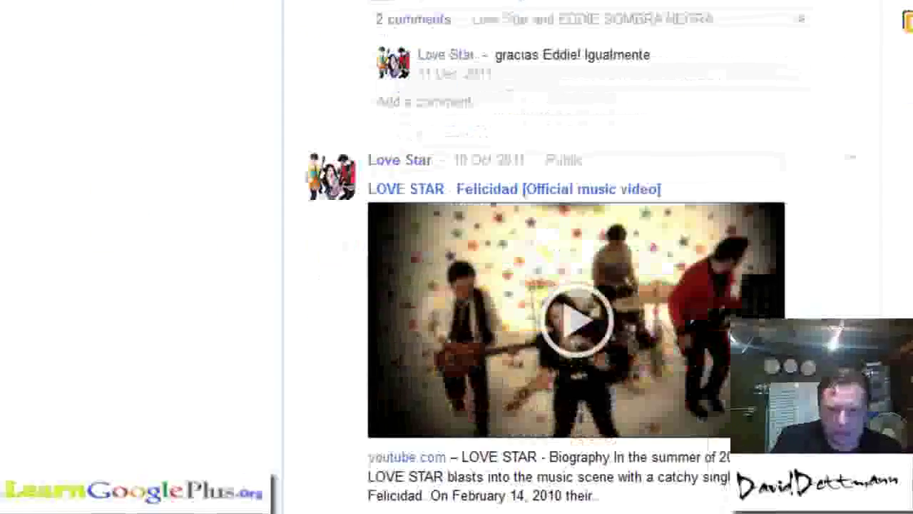
scroll(578, 285, down, 8)
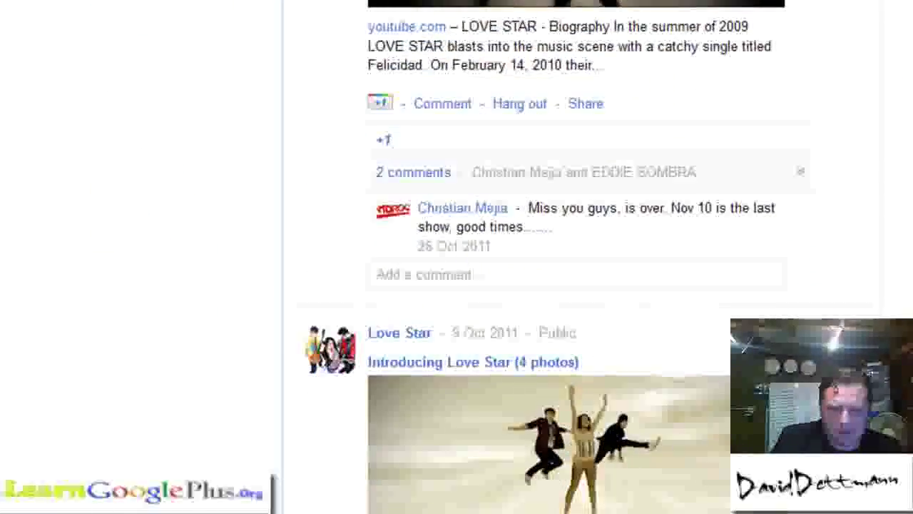
scroll(578, 285, down, 5)
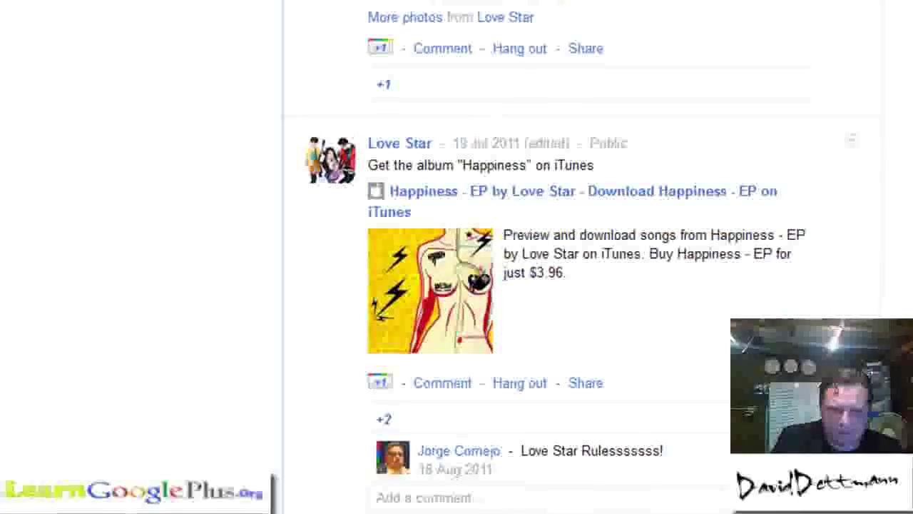
scroll(578, 285, up, 8)
scroll(578, 285, up, 10)
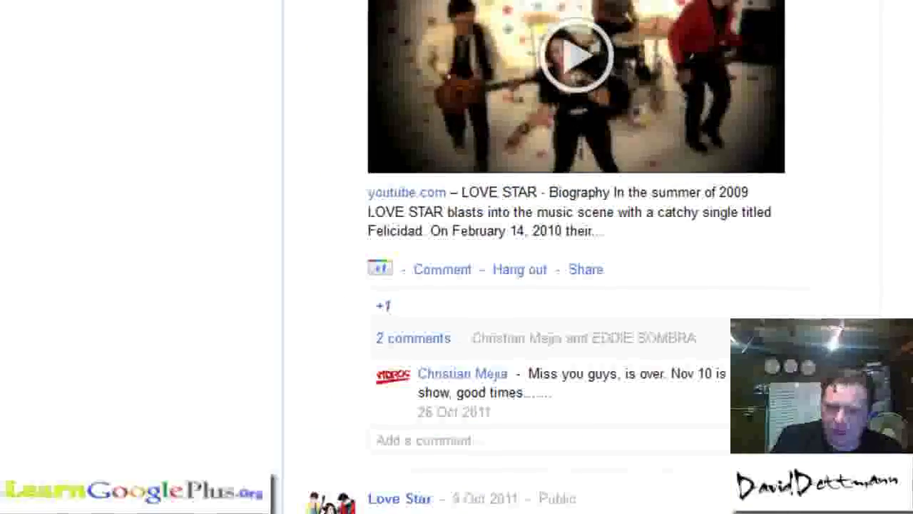
scroll(578, 285, up, 3)
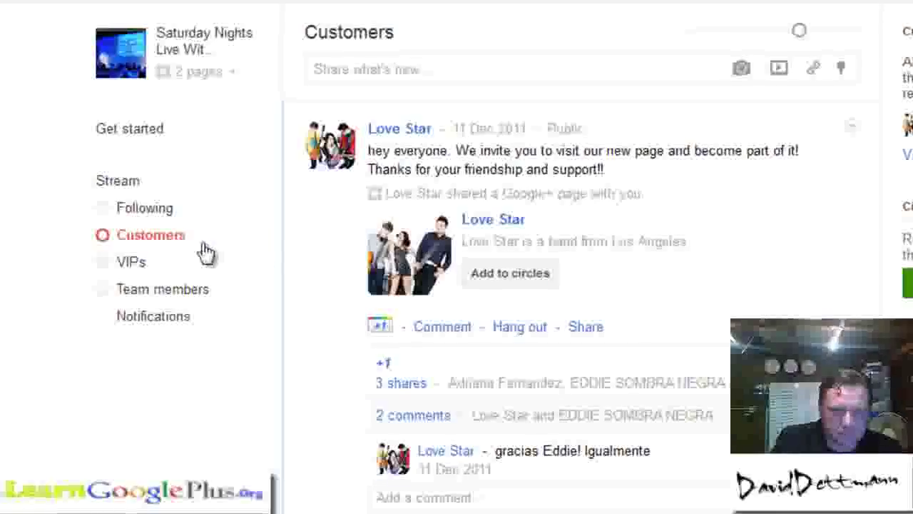
click(113, 261)
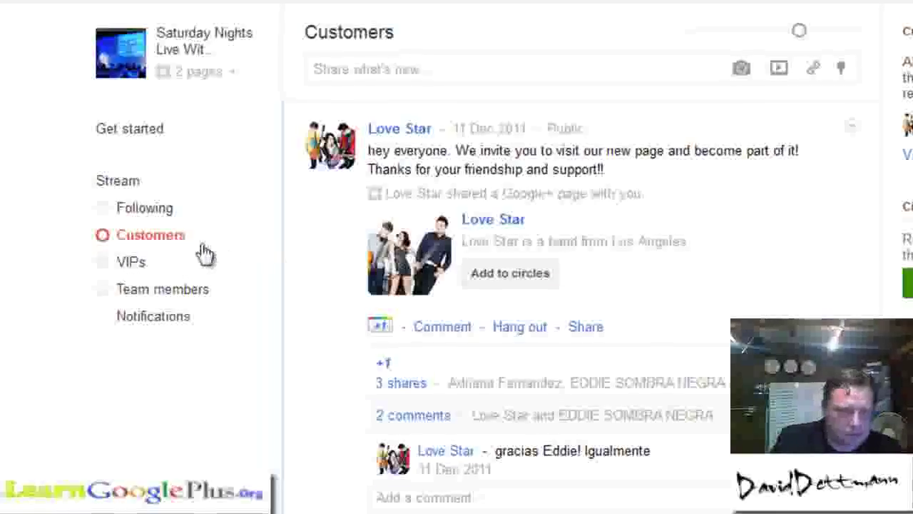
Show the VIPs circle stream and scroll through it, topped by '3 Numbers All Entrepreneurs Should Know'
click(122, 264)
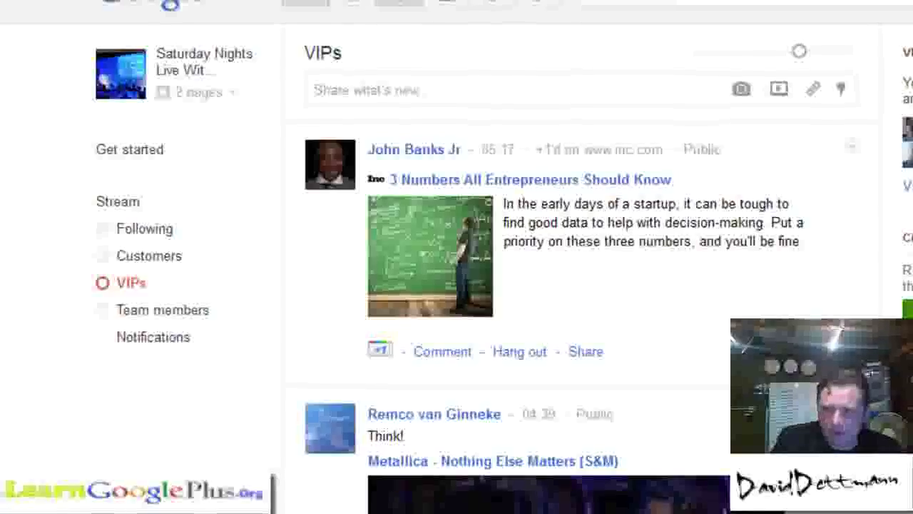
scroll(542, 257, down, 10)
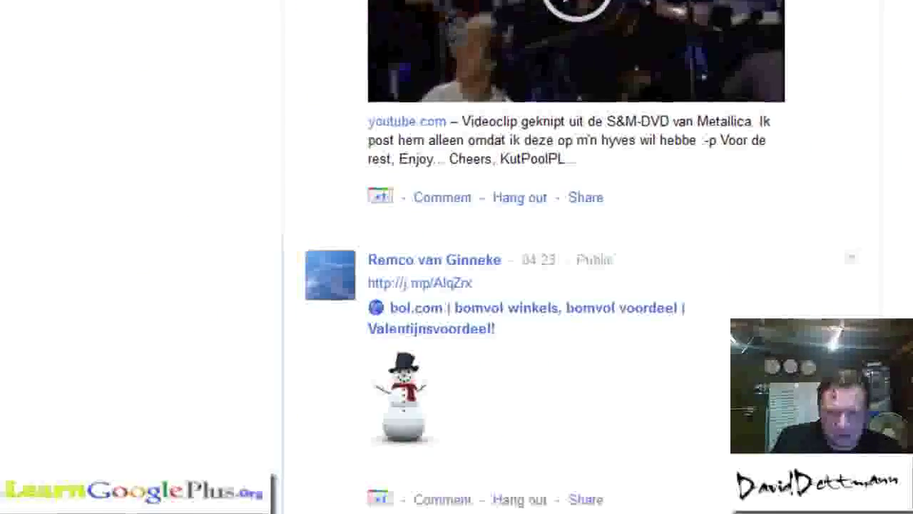
scroll(542, 257, down, 18)
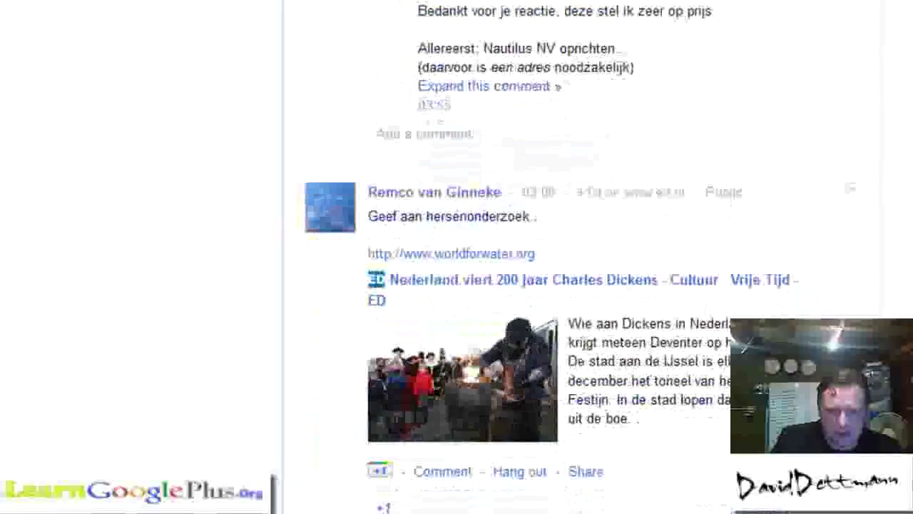
scroll(543, 257, down, 7)
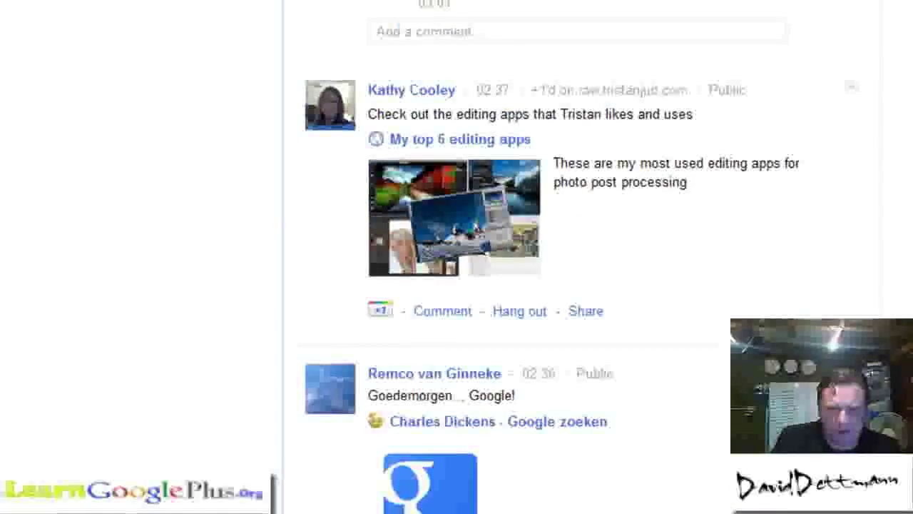
scroll(542, 257, down, 3)
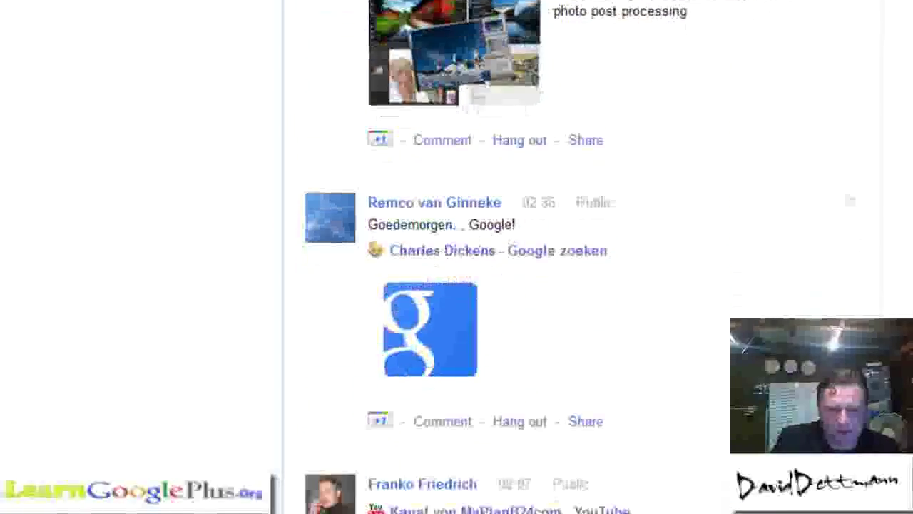
scroll(542, 257, down, 10)
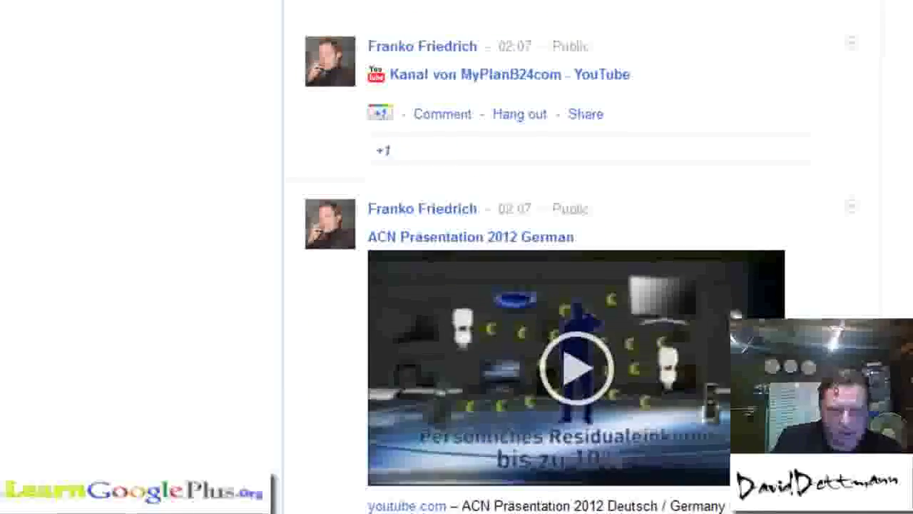
scroll(542, 257, down, 14)
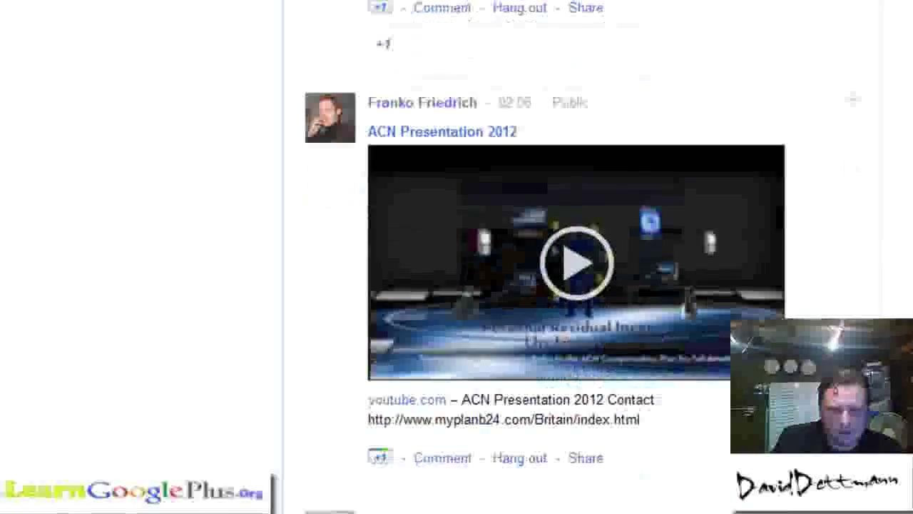
scroll(542, 257, down, 7)
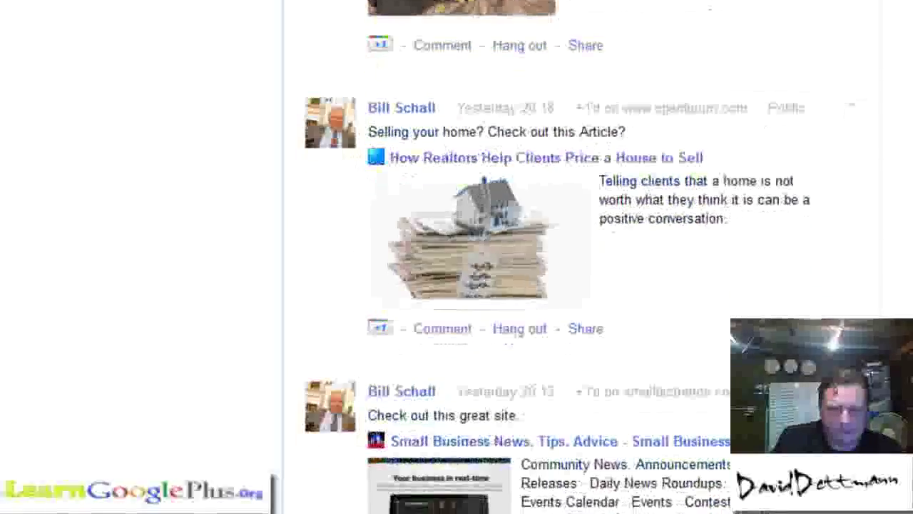
scroll(542, 257, down, 2)
scroll(543, 257, up, 20)
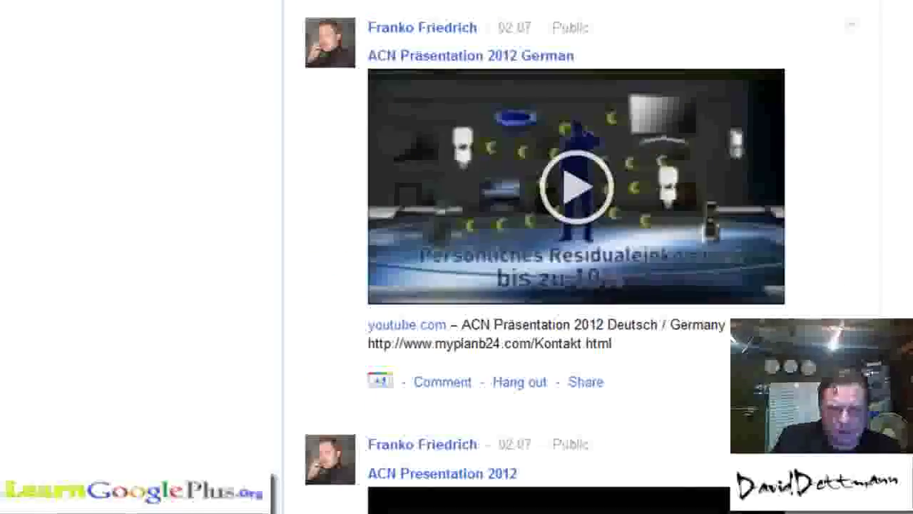
scroll(542, 257, up, 20)
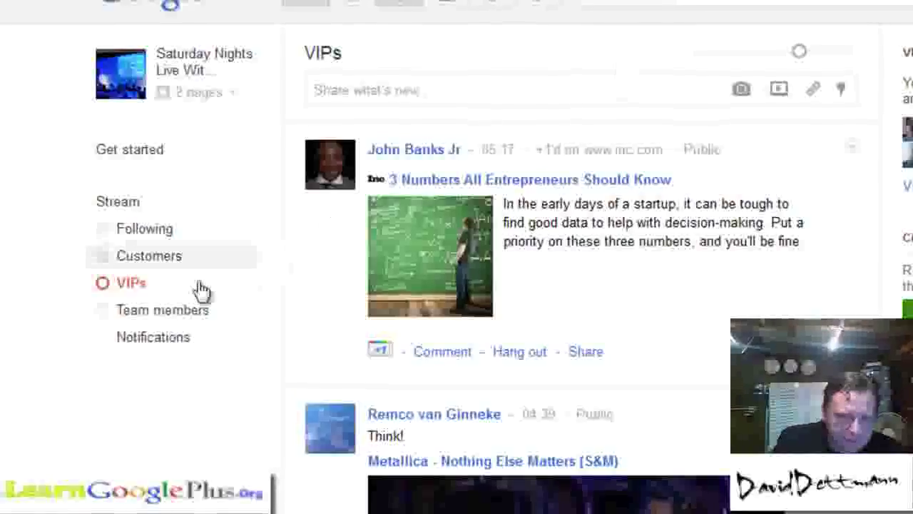
Switch to the Team members circle stream, browse its posts, and return to 'My top 6 editing apps'
click(183, 319)
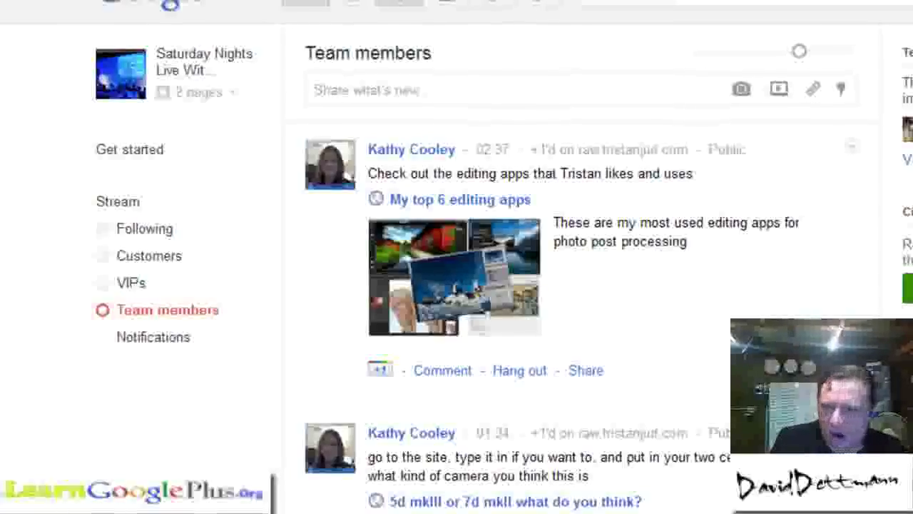
scroll(500, 286, down, 5)
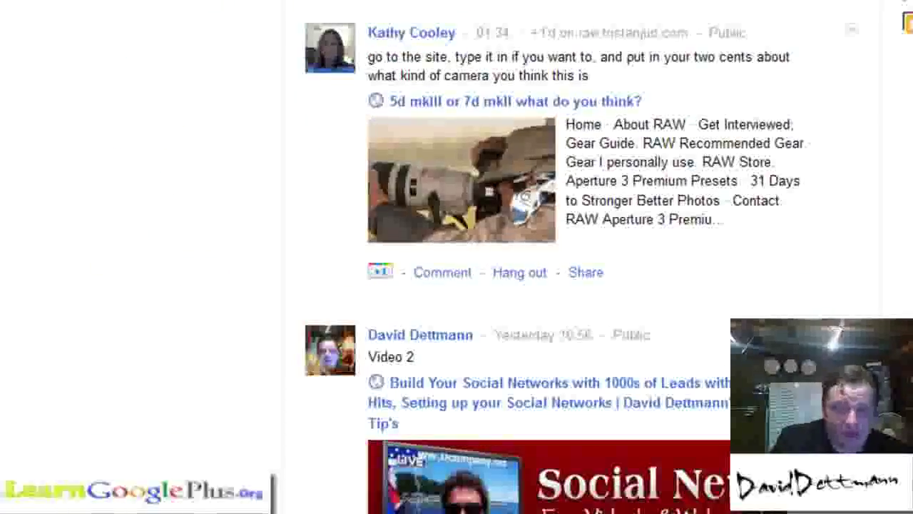
scroll(499, 285, down, 8)
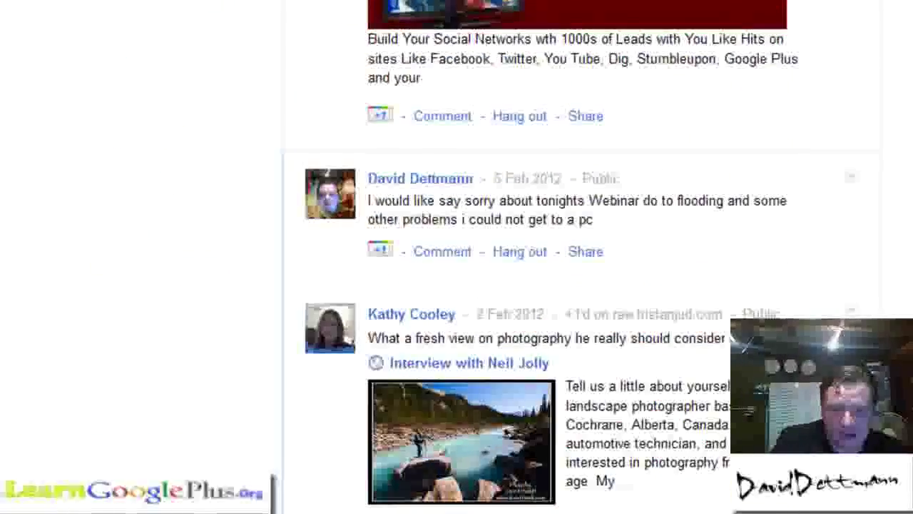
scroll(500, 285, down, 11)
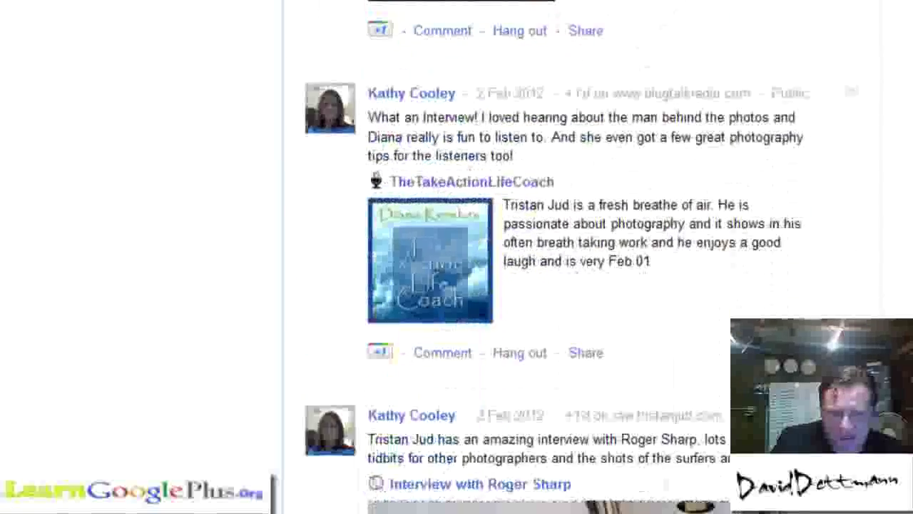
scroll(500, 285, down, 16)
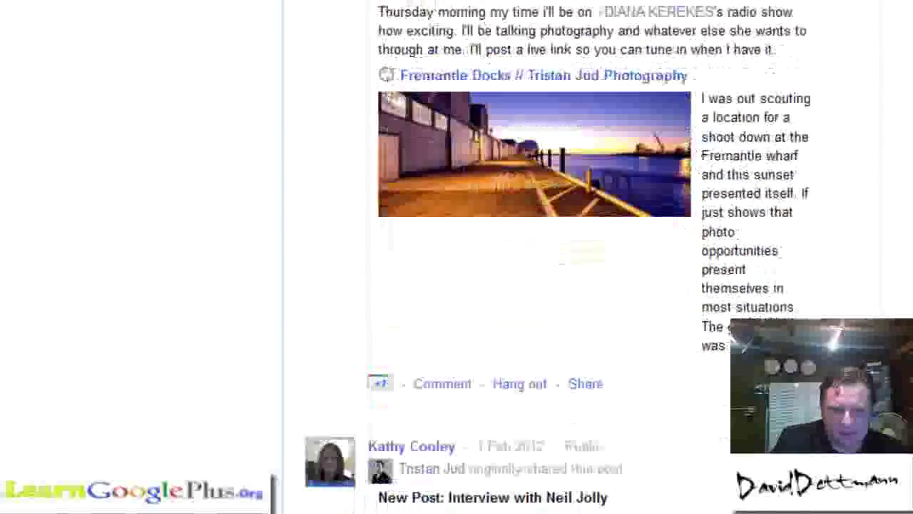
scroll(499, 285, up, 20)
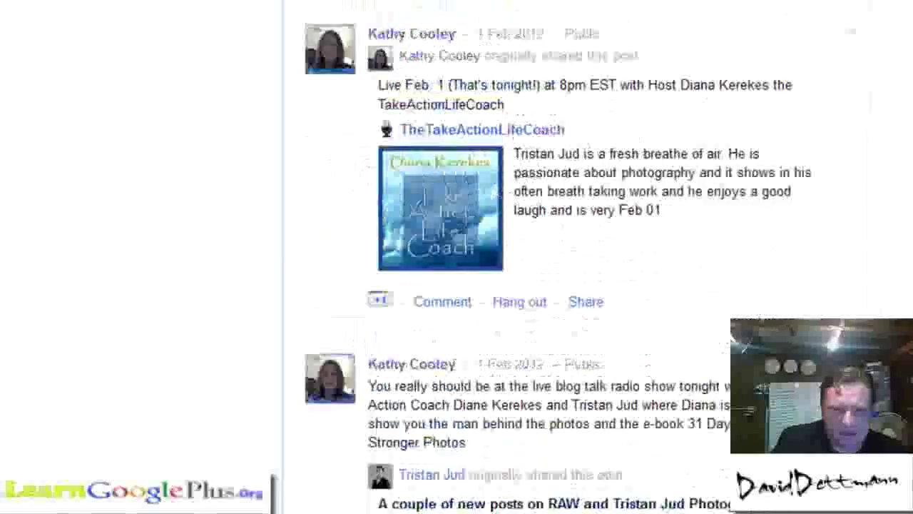
scroll(499, 285, down, 6)
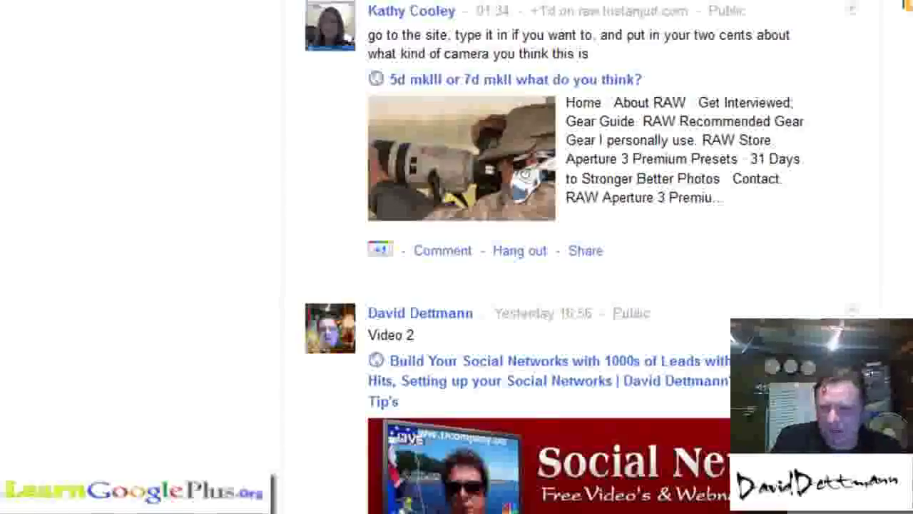
scroll(570, 285, down, 5)
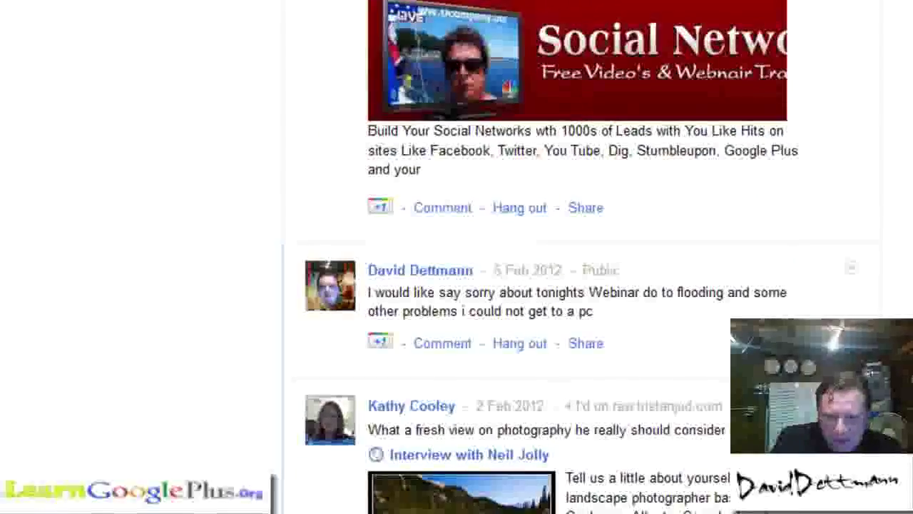
scroll(457, 256, down, 3)
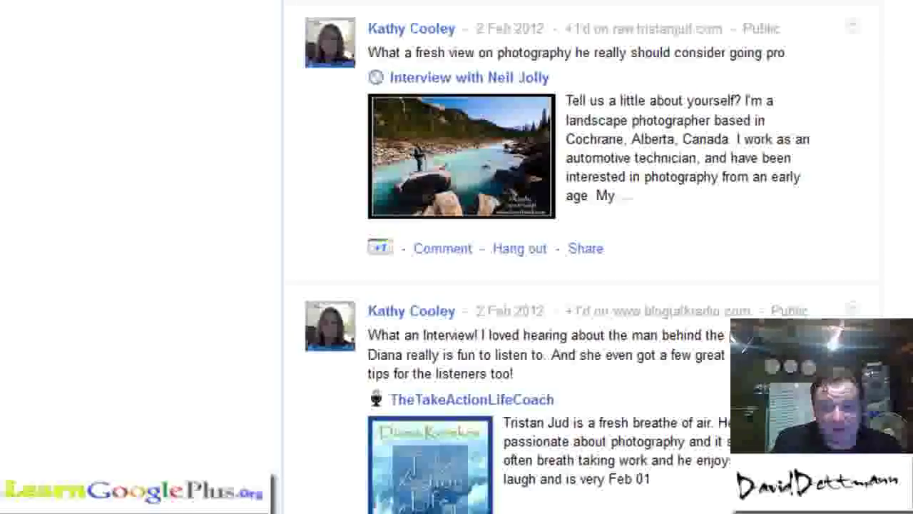
scroll(579, 260, down, 8)
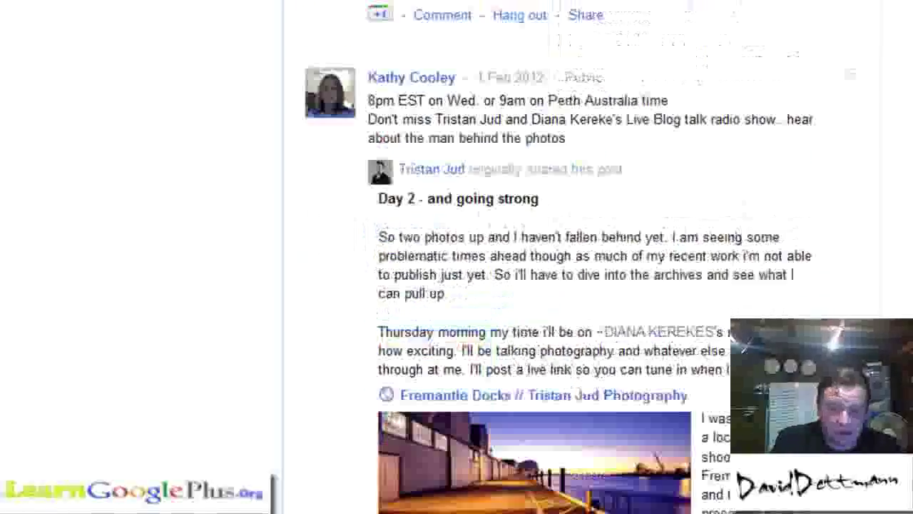
scroll(579, 260, down, 6)
scroll(579, 259, down, 6)
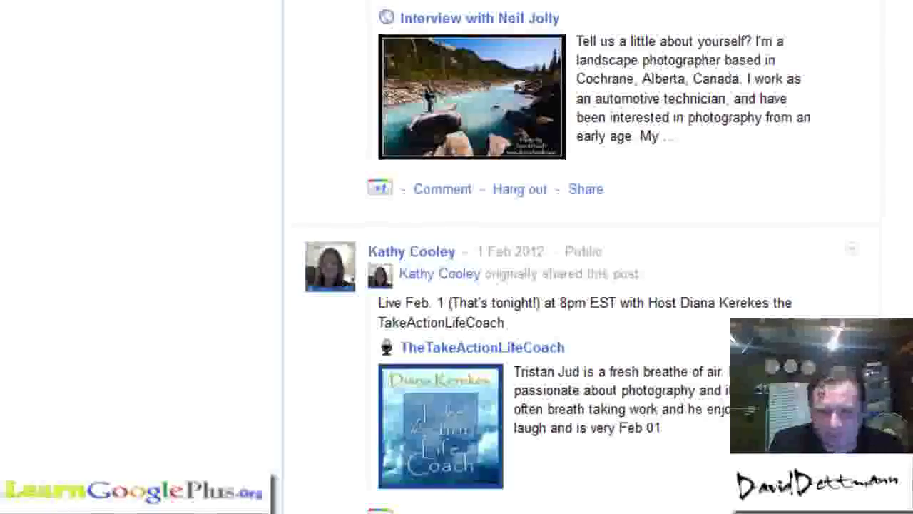
scroll(579, 259, up, 6)
scroll(492, 219, up, 8)
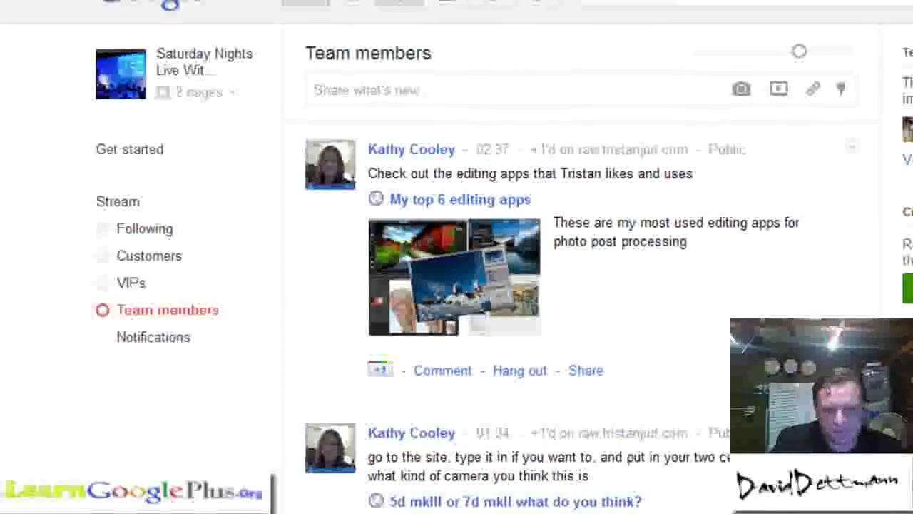
Show the page's Notifications and browse the 10 new followers, +1s and shared posts
click(157, 337)
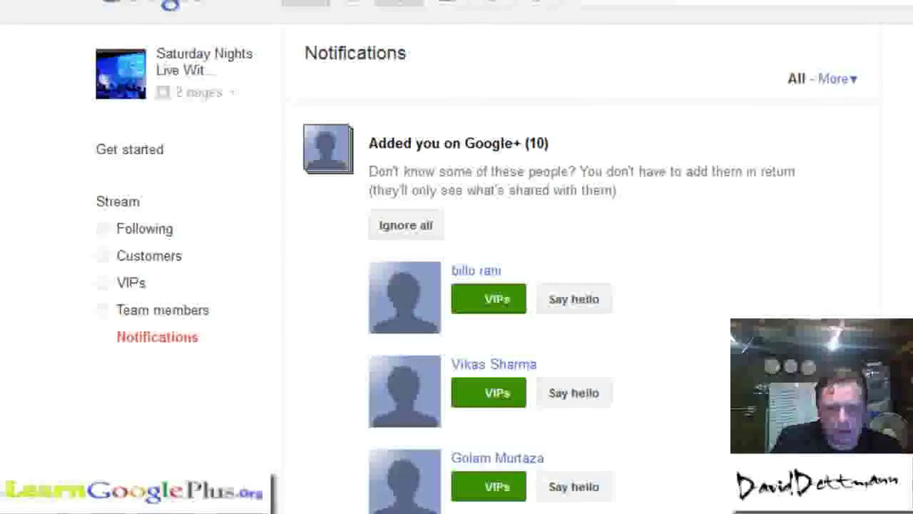
scroll(490, 286, down, 7)
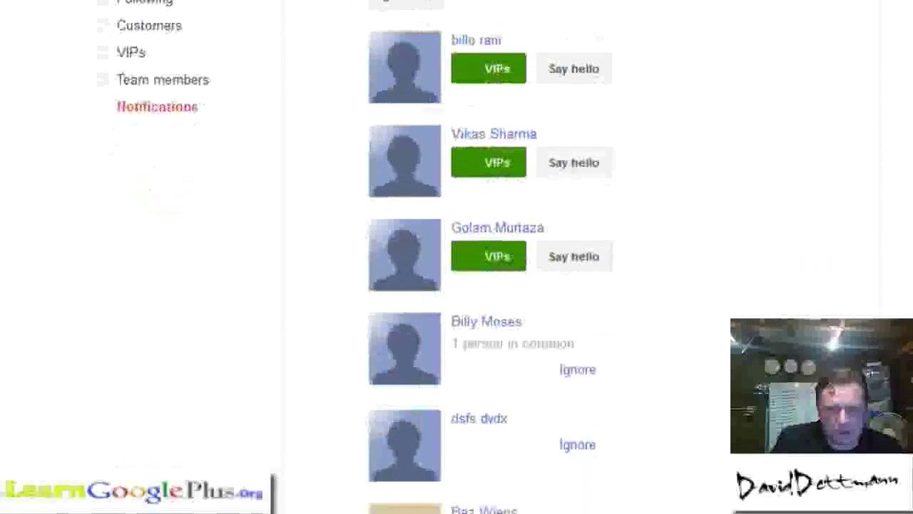
scroll(490, 257, down, 4)
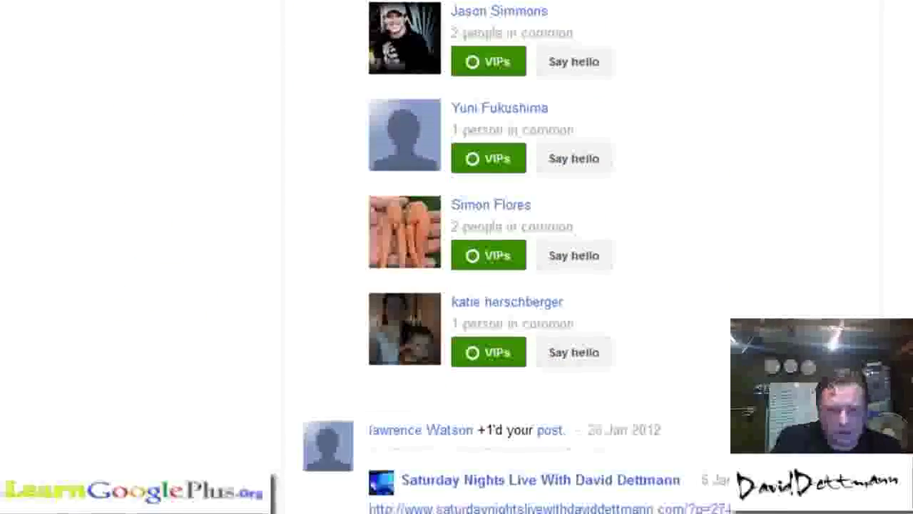
scroll(571, 257, down, 4)
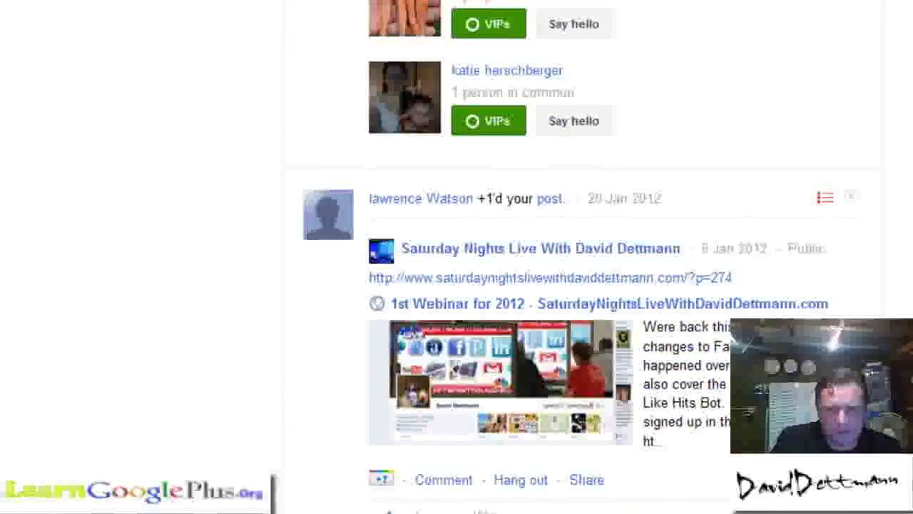
scroll(571, 257, down, 4)
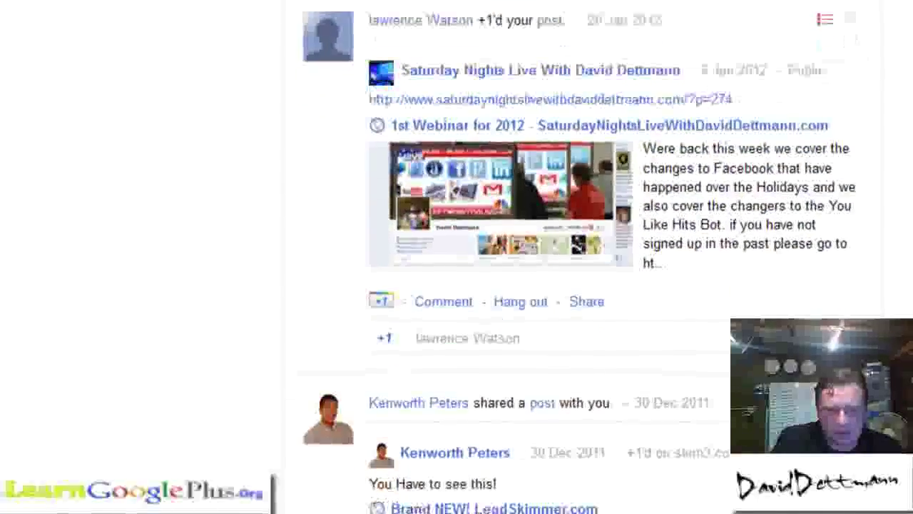
scroll(570, 257, down, 2)
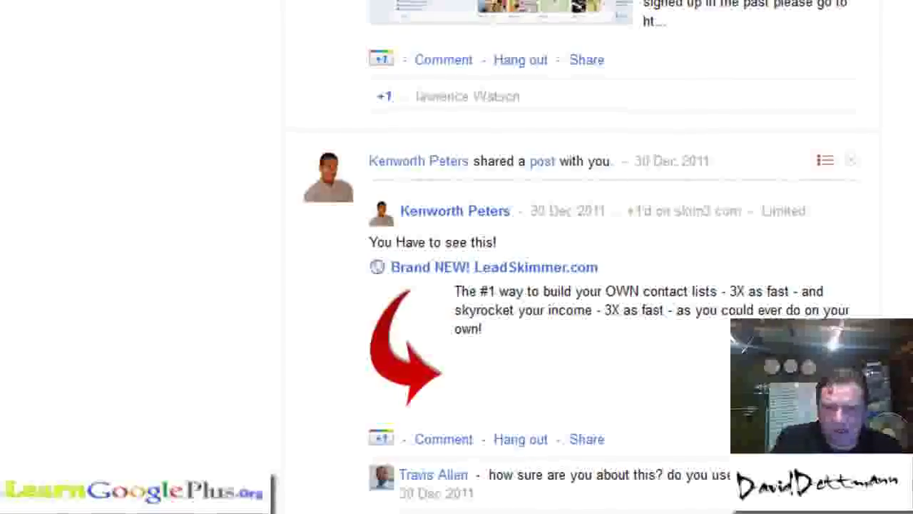
scroll(570, 257, up, 15)
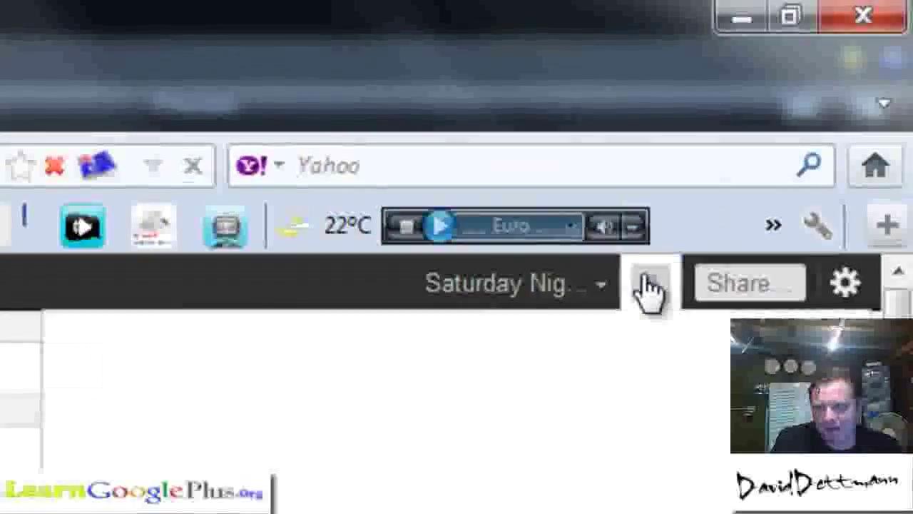
From the notification bell, view details of the 10 people who added the page
click(649, 285)
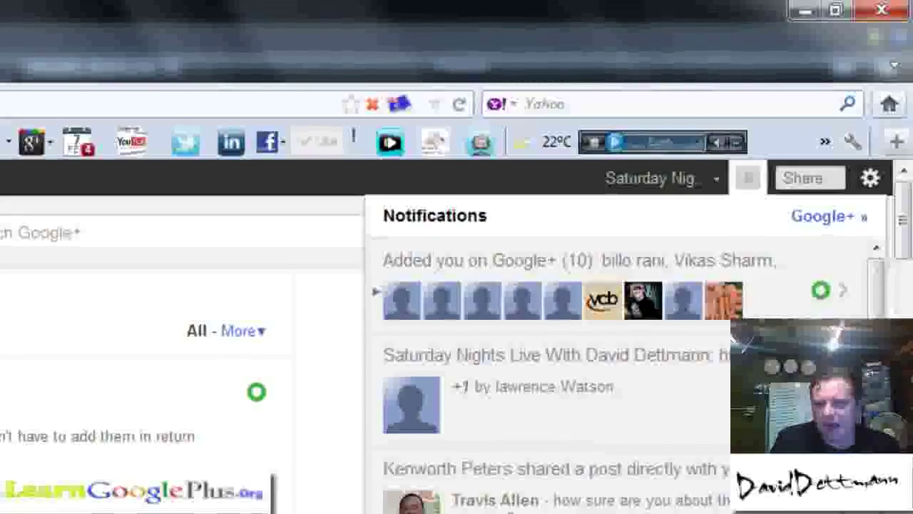
click(825, 295)
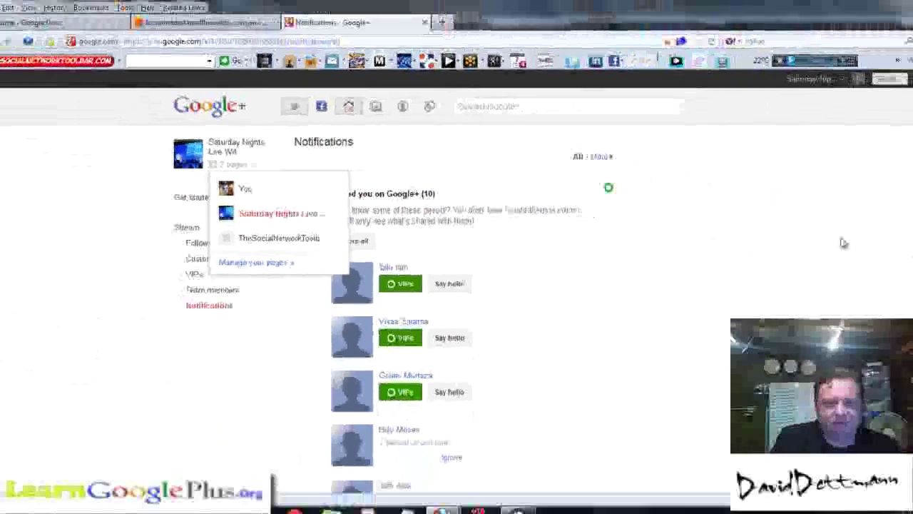
Dismiss the pages dropdown by clicking a blank area, returning to Notifications
click(819, 241)
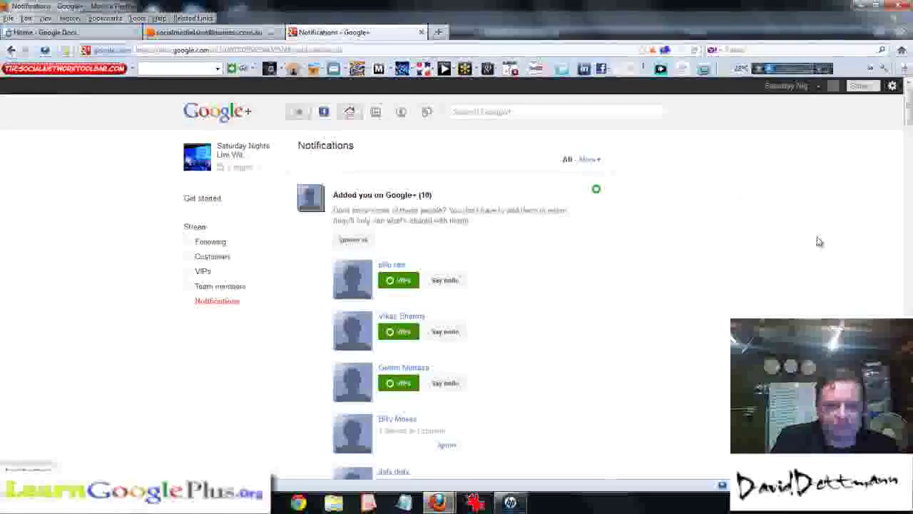